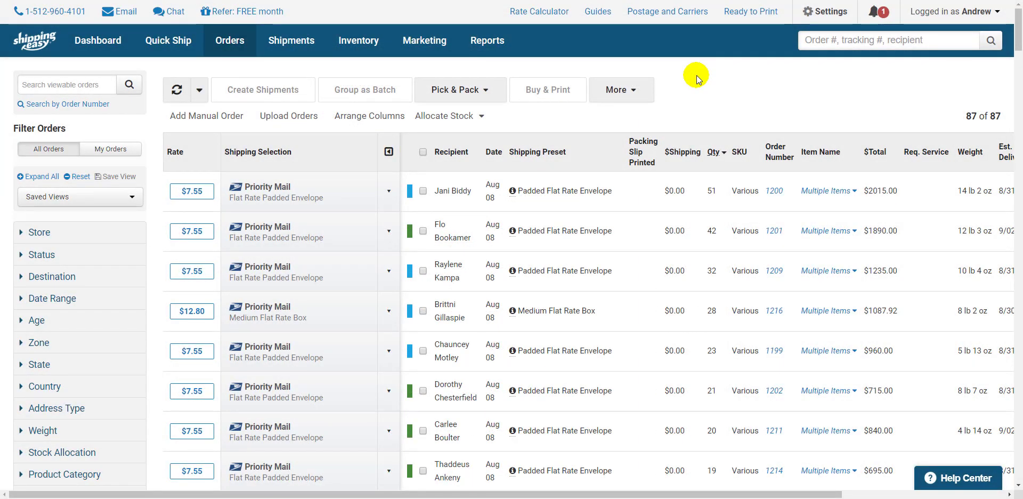
- Go to Settings > Packing Slips to view the existing packing slip templates
click(812, 13)
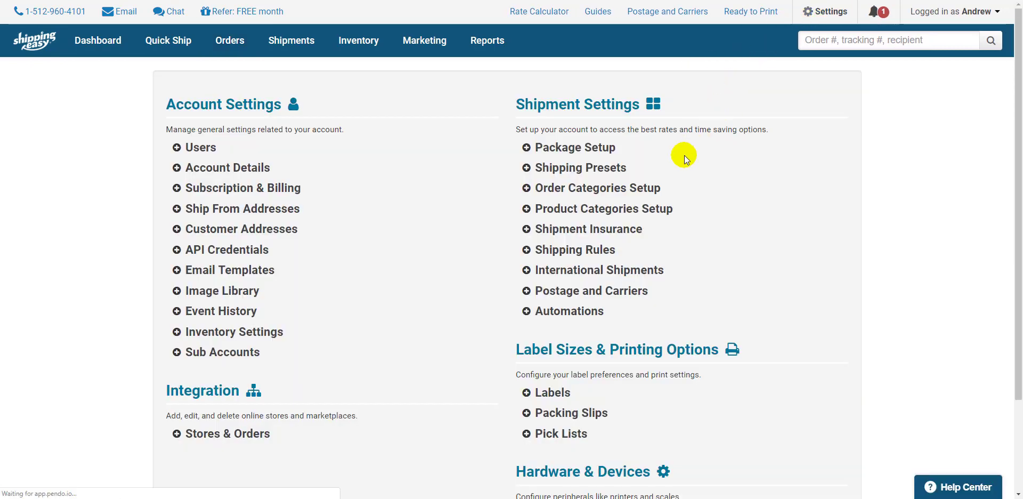
click(548, 416)
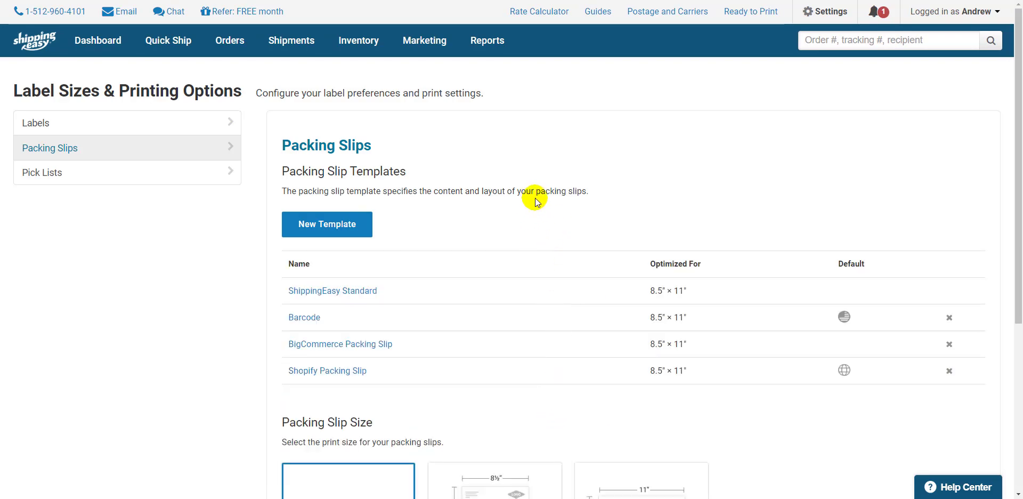
- Add a Standard With Barcodes template as the Domestic and International default, and save it
click(365, 227)
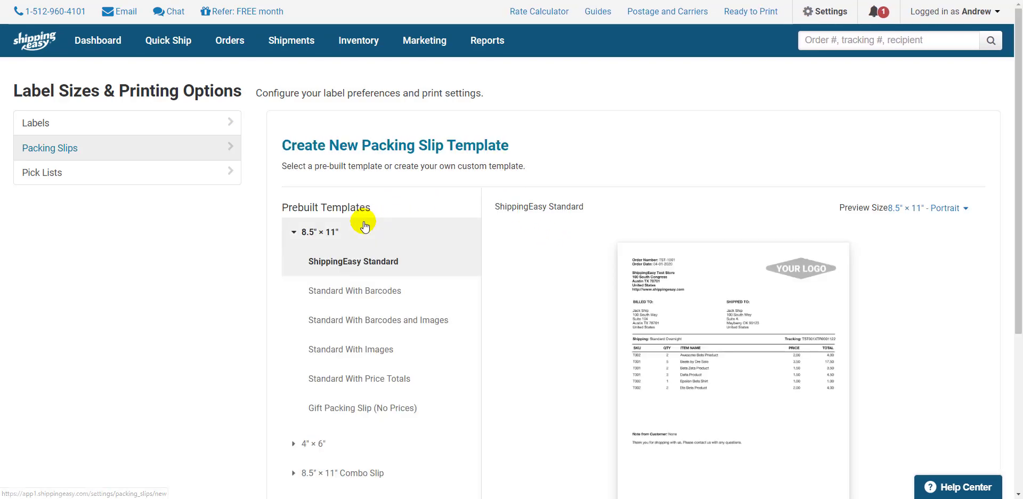
scroll(557, 148, down, 3)
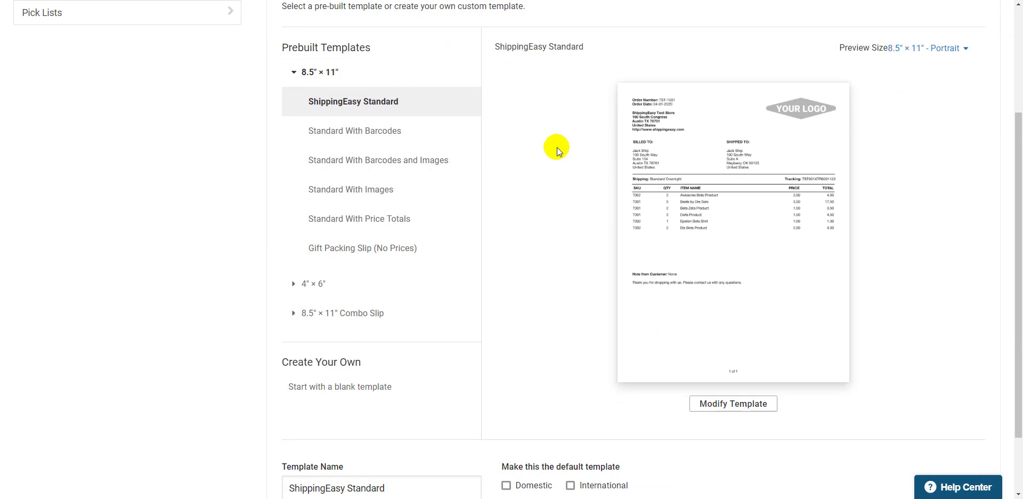
click(411, 142)
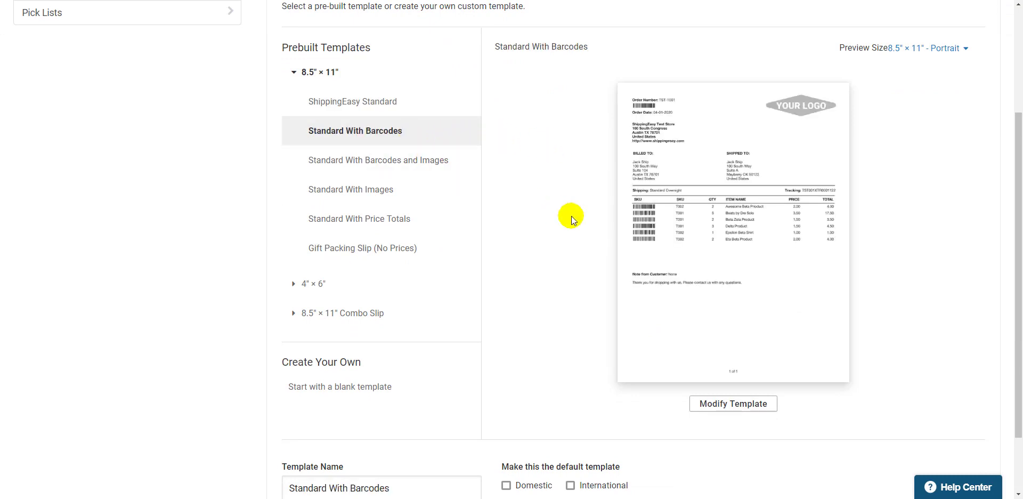
scroll(535, 200, down, 2)
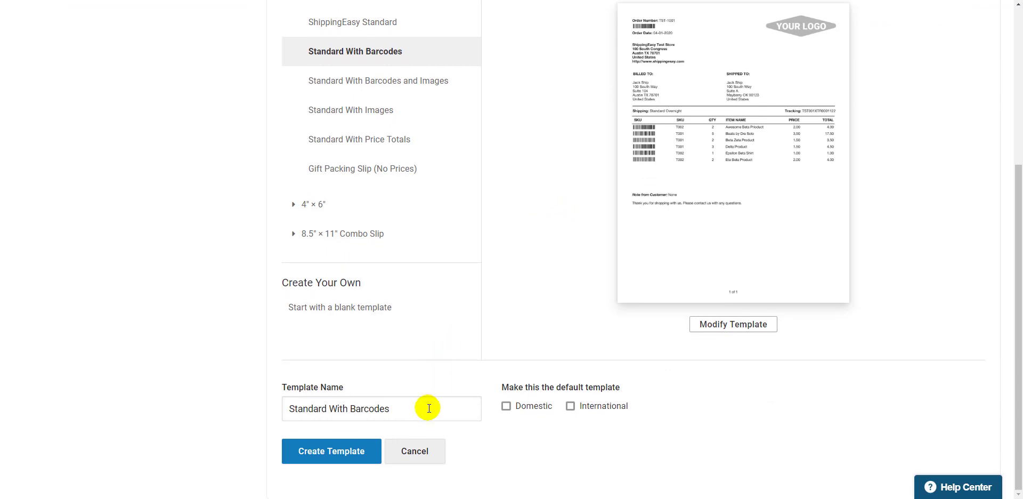
click(505, 407)
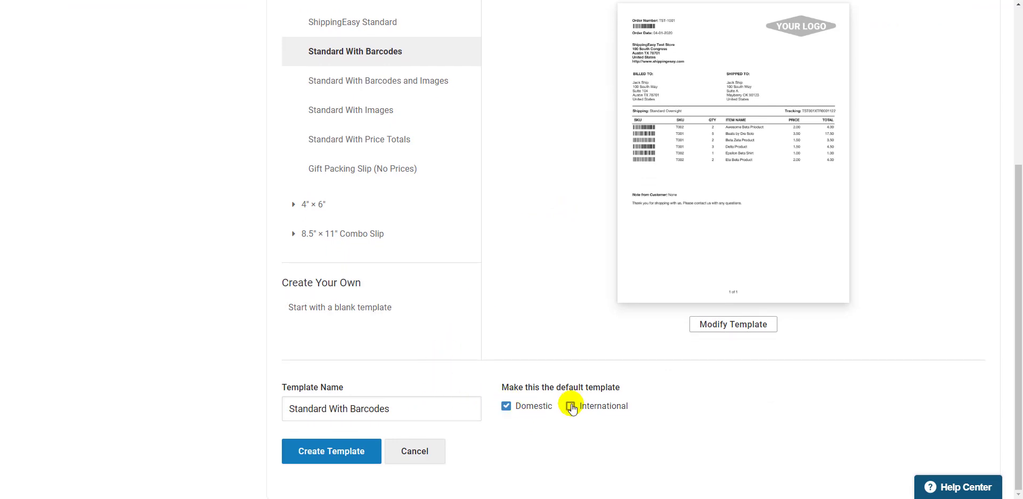
click(570, 406)
click(354, 454)
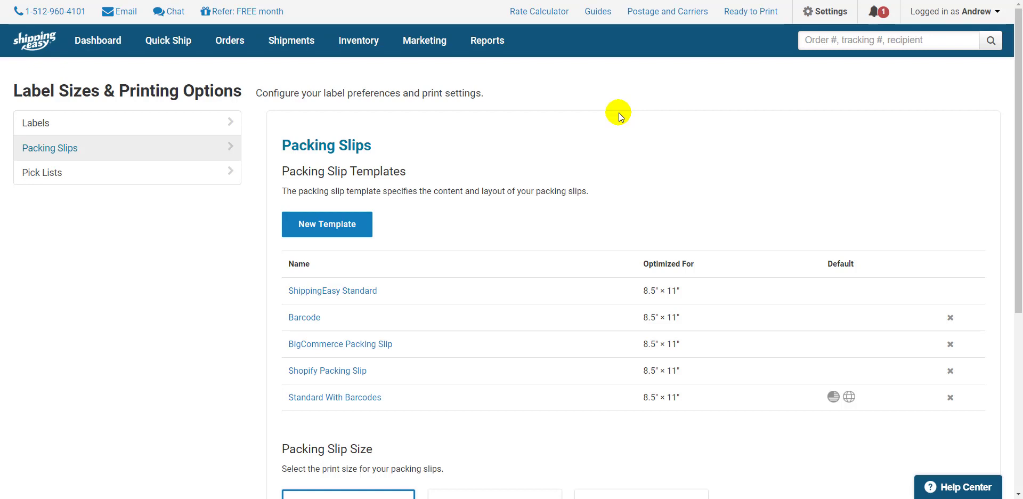
- In Barcodes & Scan Sheets, add all shipping presets and download the scan sheet PDF
click(805, 16)
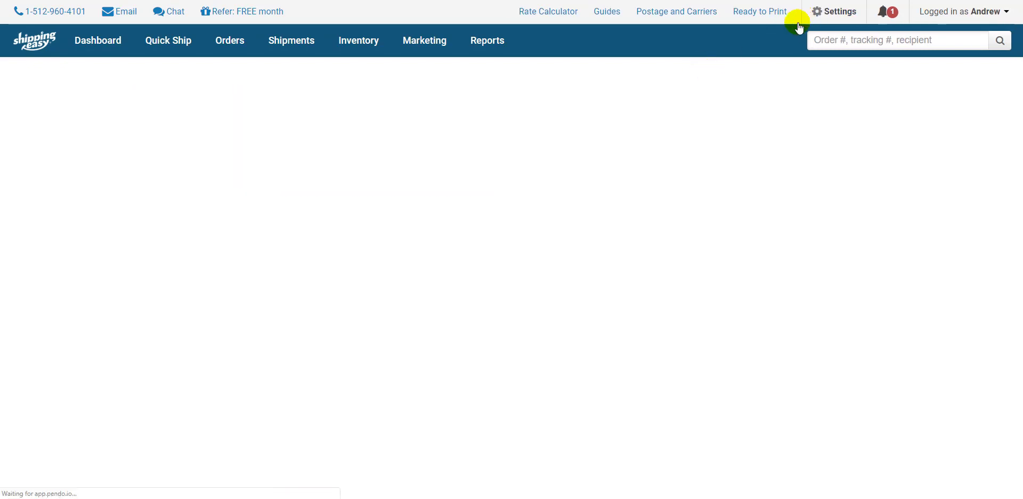
scroll(582, 367, down, 3)
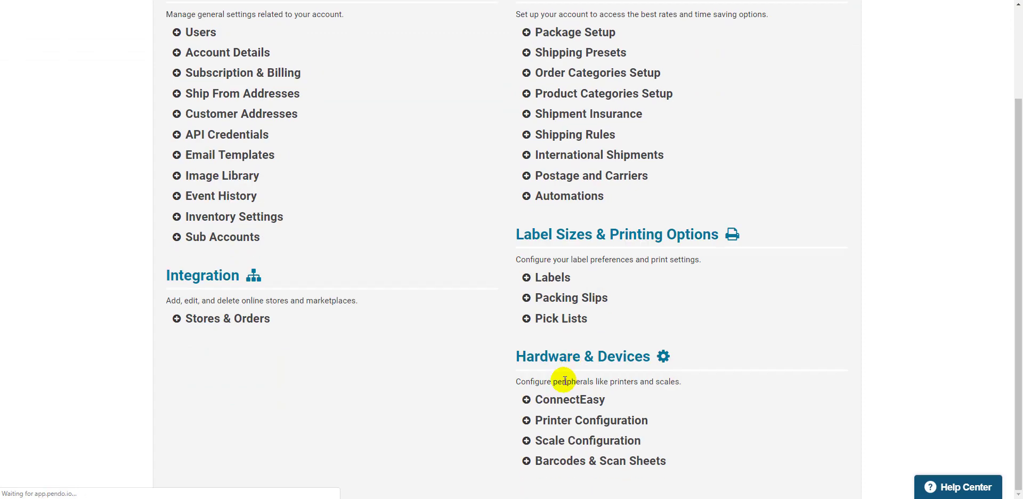
click(551, 461)
scroll(247, 247, down, 2)
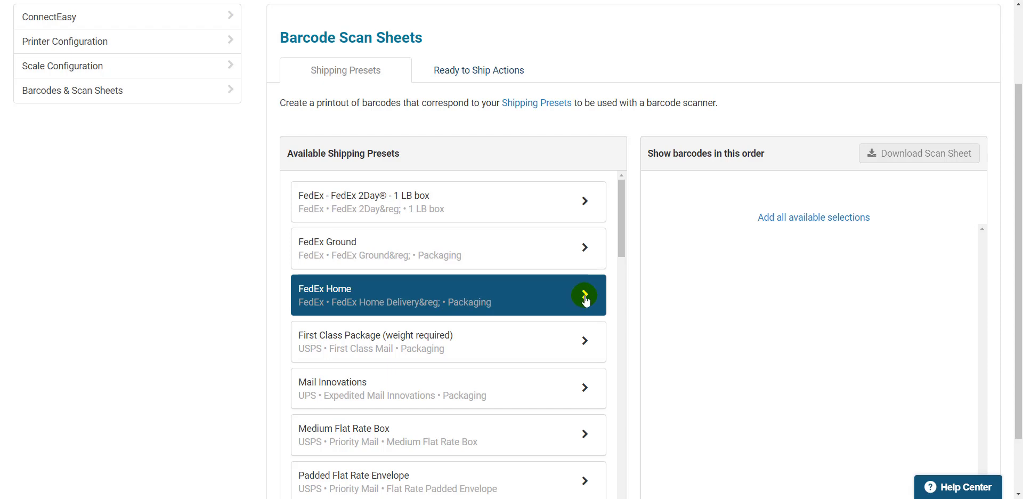
click(815, 217)
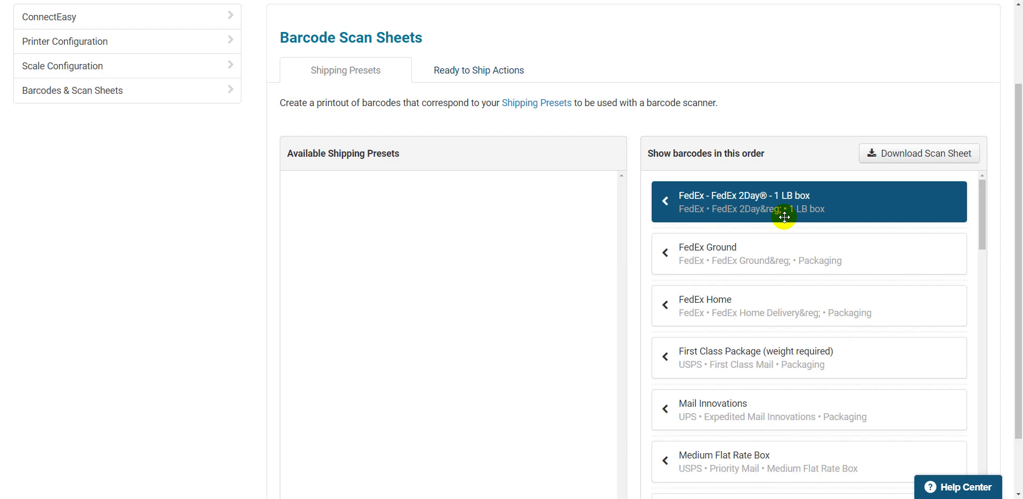
click(897, 154)
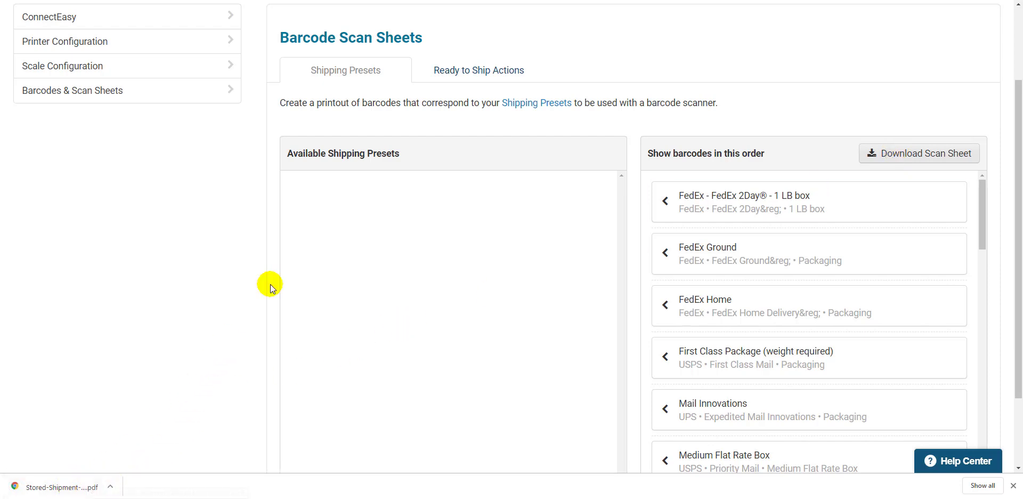
- Download the Ready to Ship Actions scan sheet, then view both downloaded scan sheet PDFs
click(489, 65)
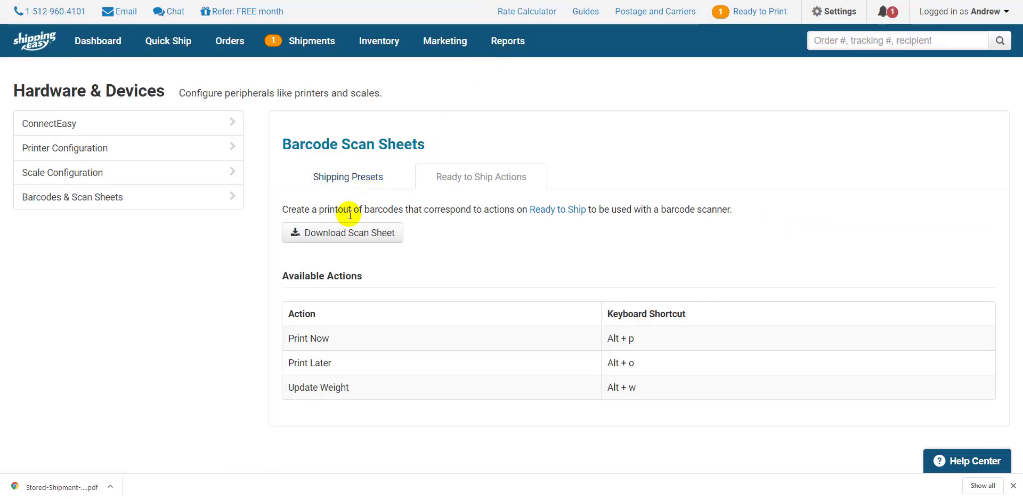
click(327, 242)
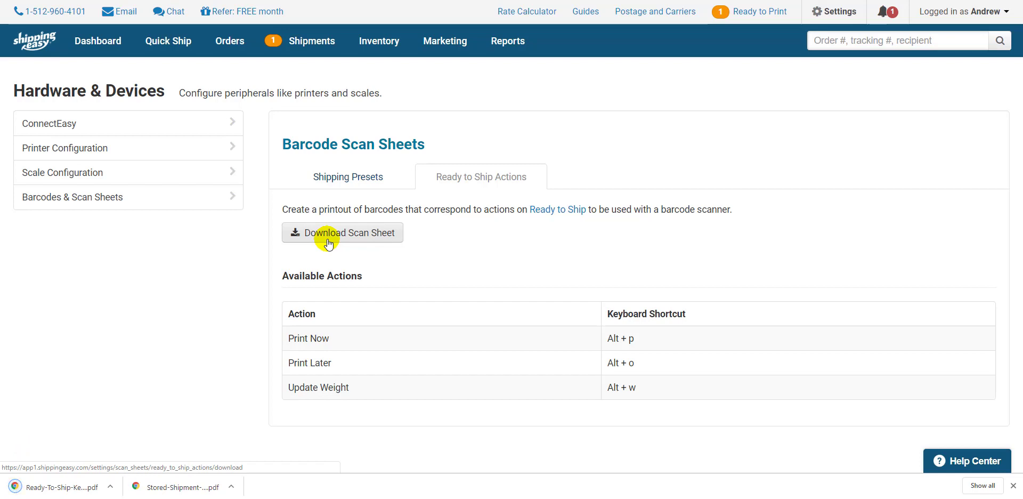
click(88, 485)
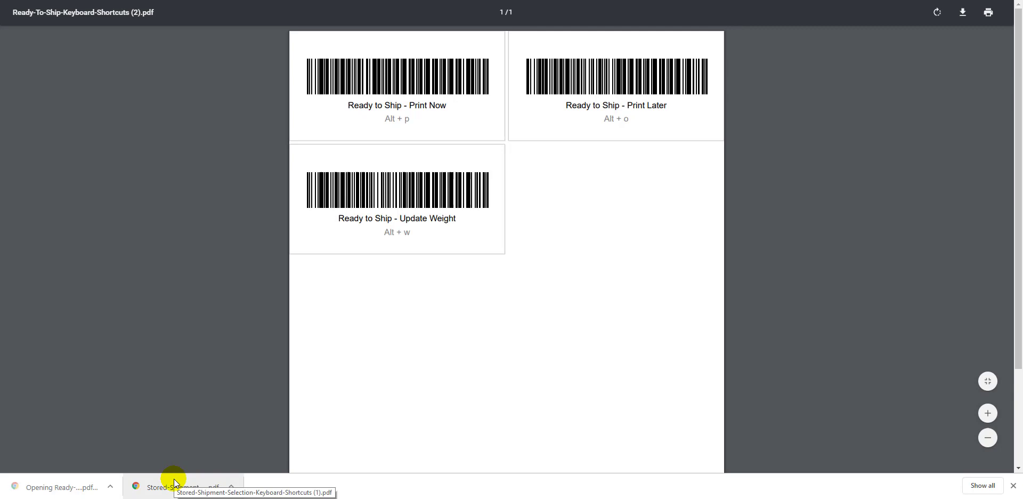
click(176, 481)
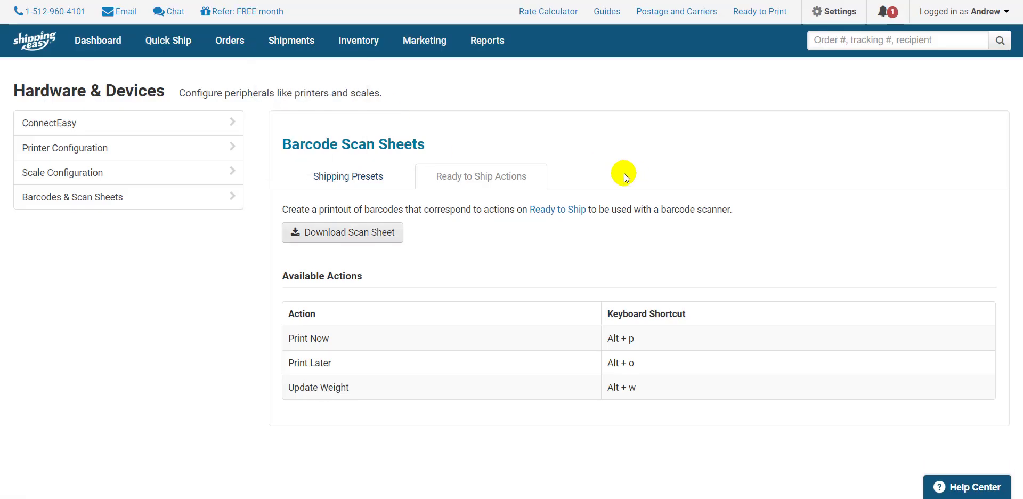
- Select orders 1200 and 1201 and print their packing slips through Pick & Pack
click(241, 42)
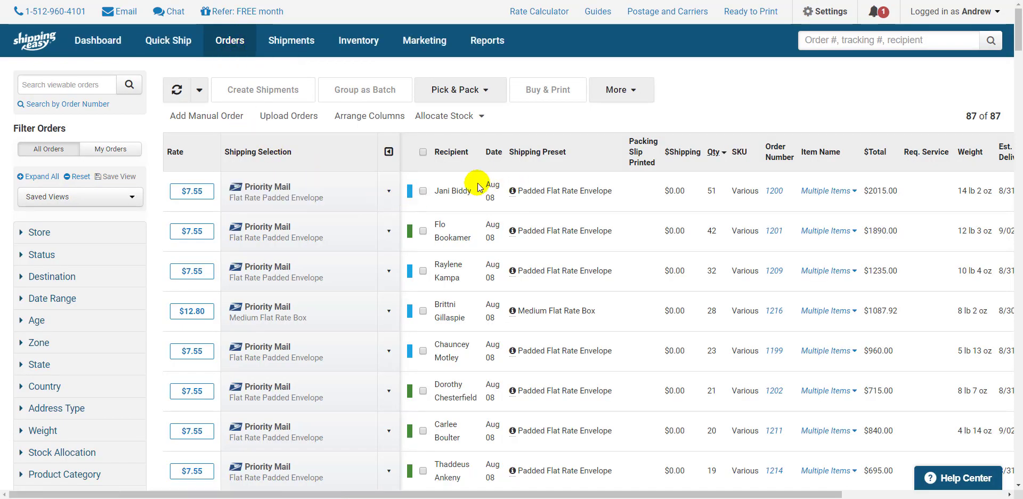
click(424, 191)
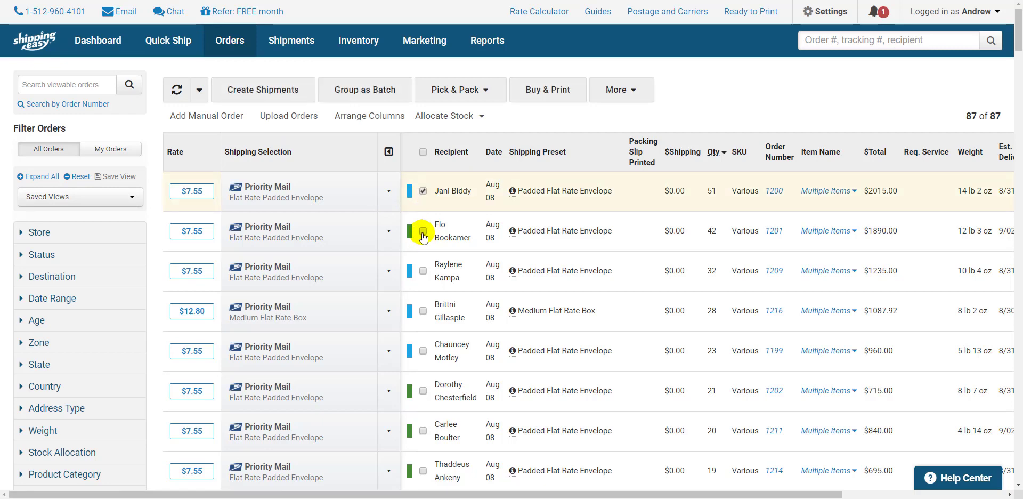
click(423, 232)
click(487, 93)
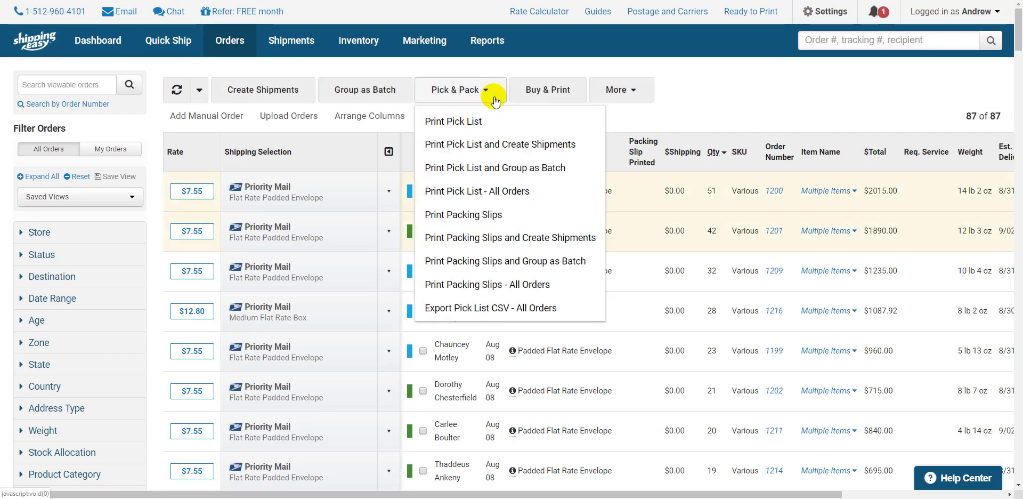
click(462, 215)
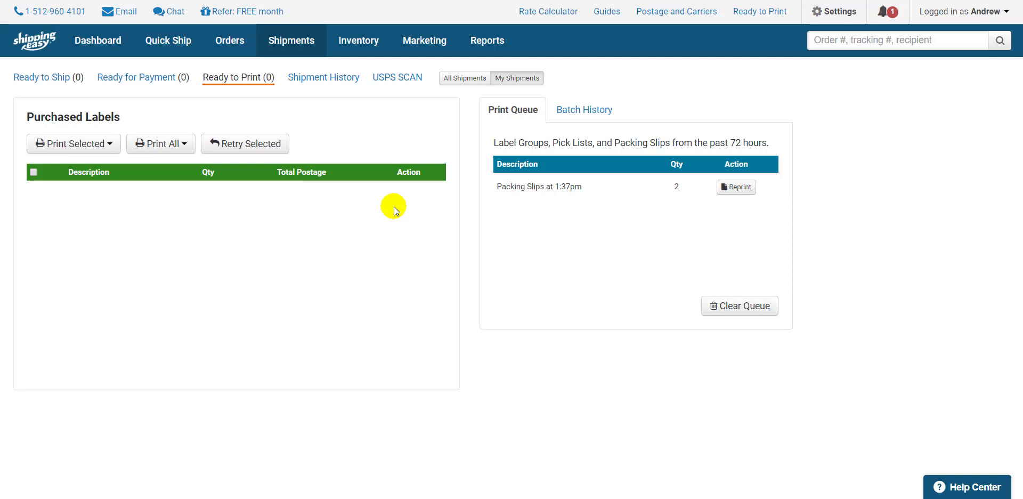
- On Shipments > Ready to Ship, load order 1200 by its number and review its shipment
mouse_move(313, 42)
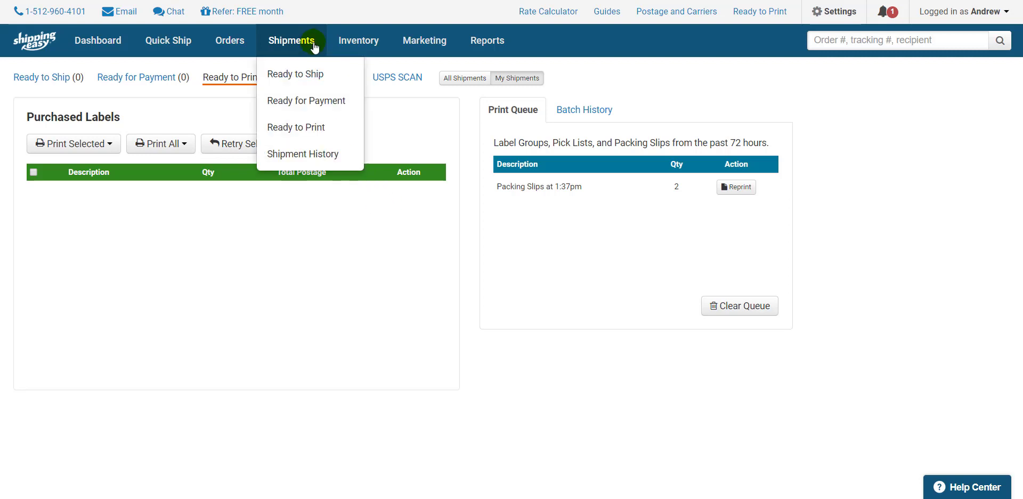
click(307, 74)
click(70, 81)
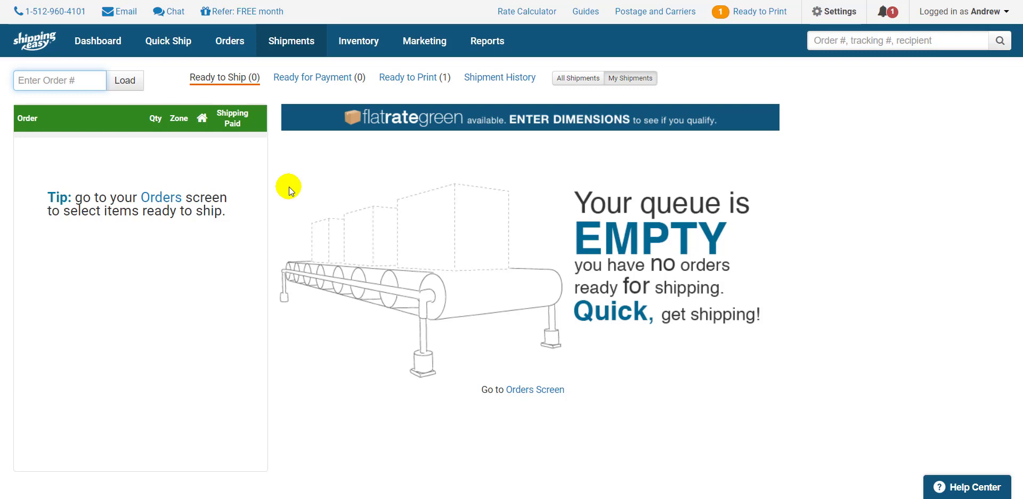
text(1200)
key(Return)
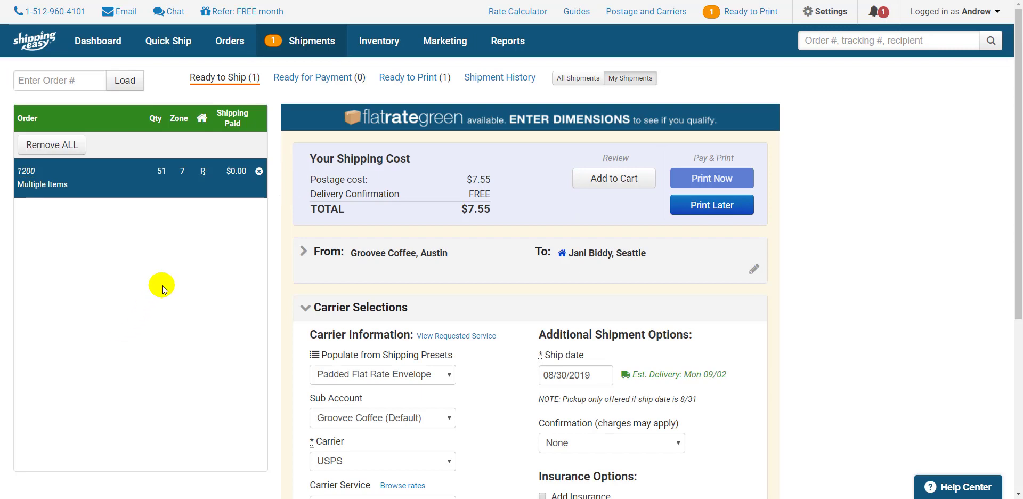
scroll(164, 286, down, 4)
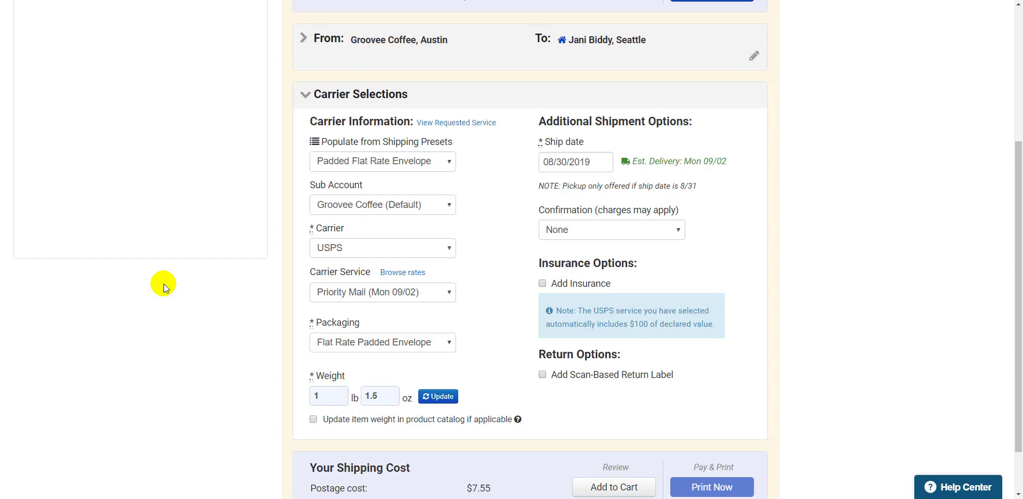
scroll(159, 285, up, 4)
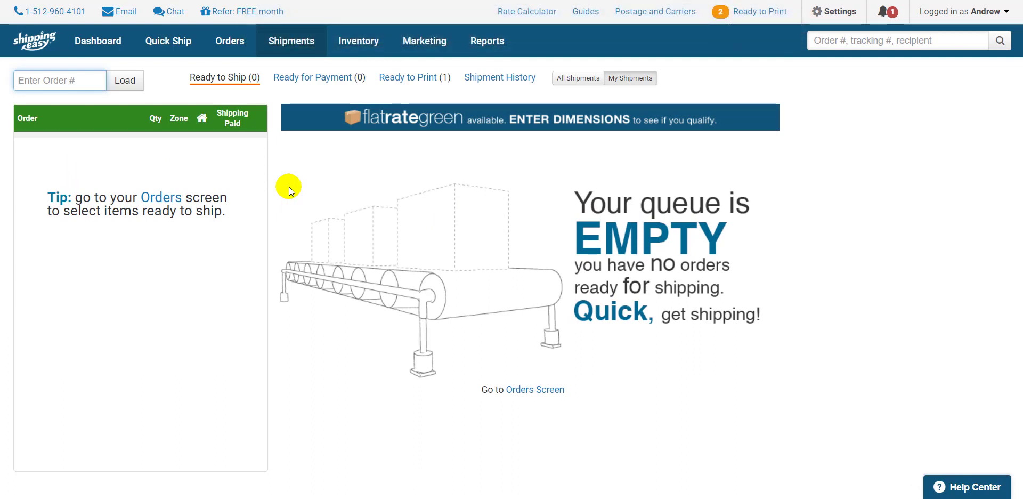
- Load order 1209, quoted at $7.55 with the Padded Flat Rate Envelope preset
text(1209)
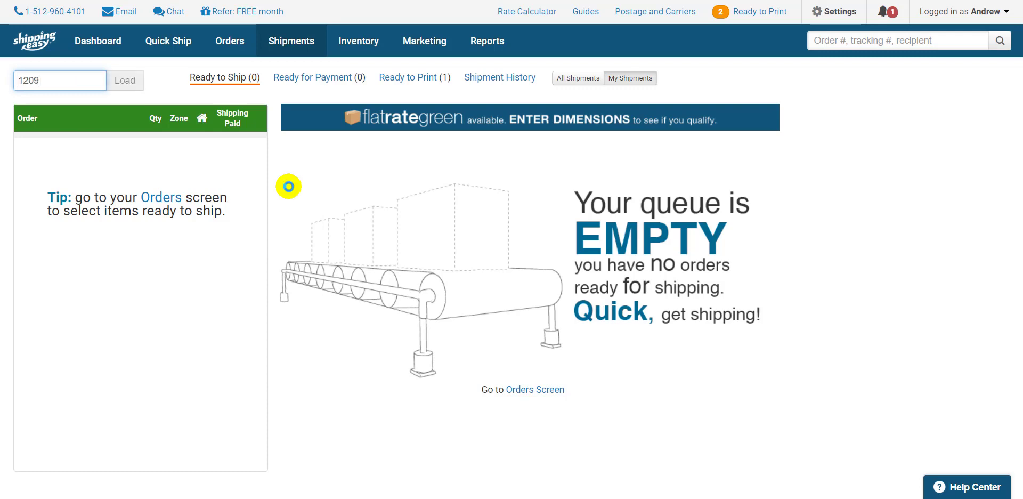
key(Return)
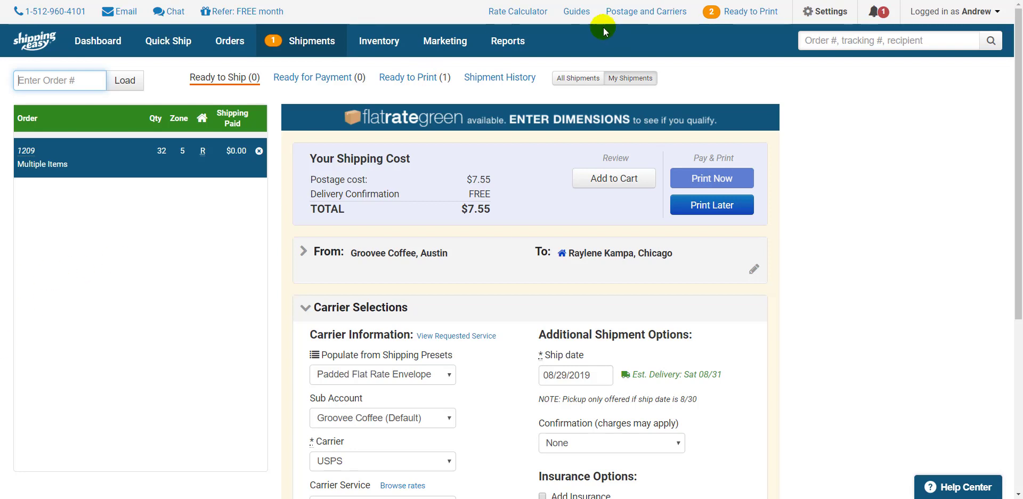
- Open the Guides and expand Advanced Shipping Setup in the Getting Started Guide
click(577, 12)
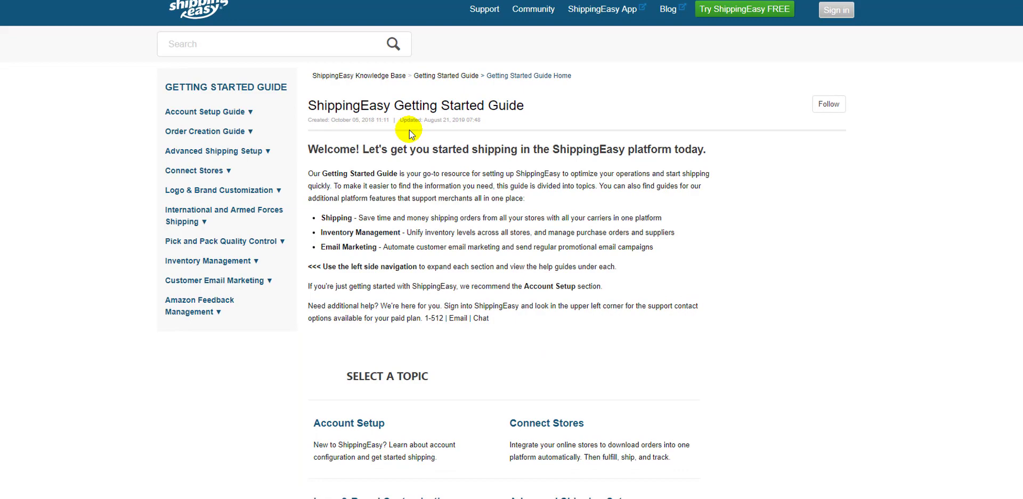
click(129, 122)
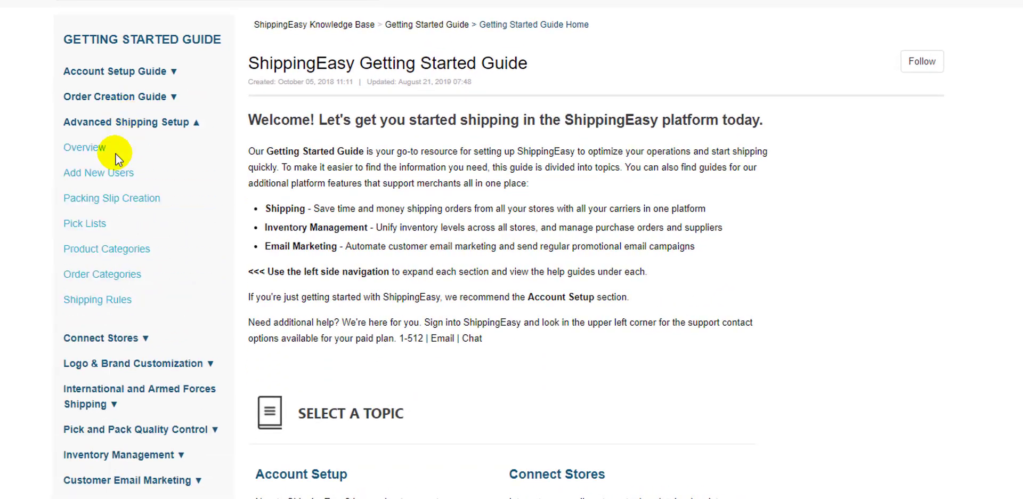